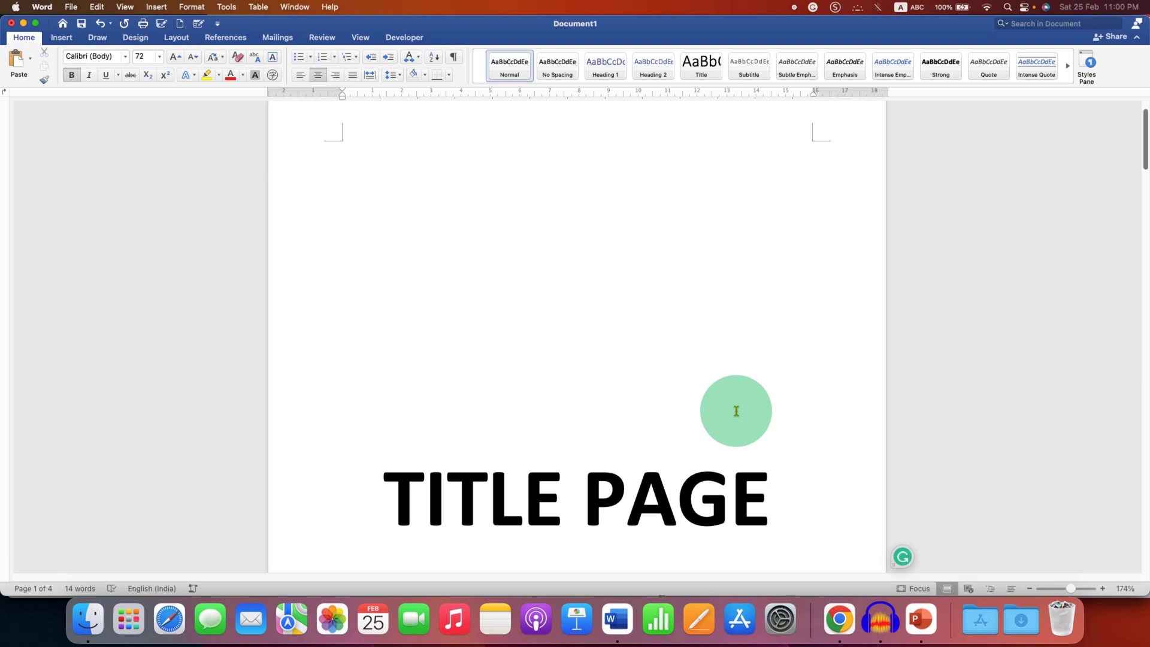
scroll(736, 411, "down", 1)
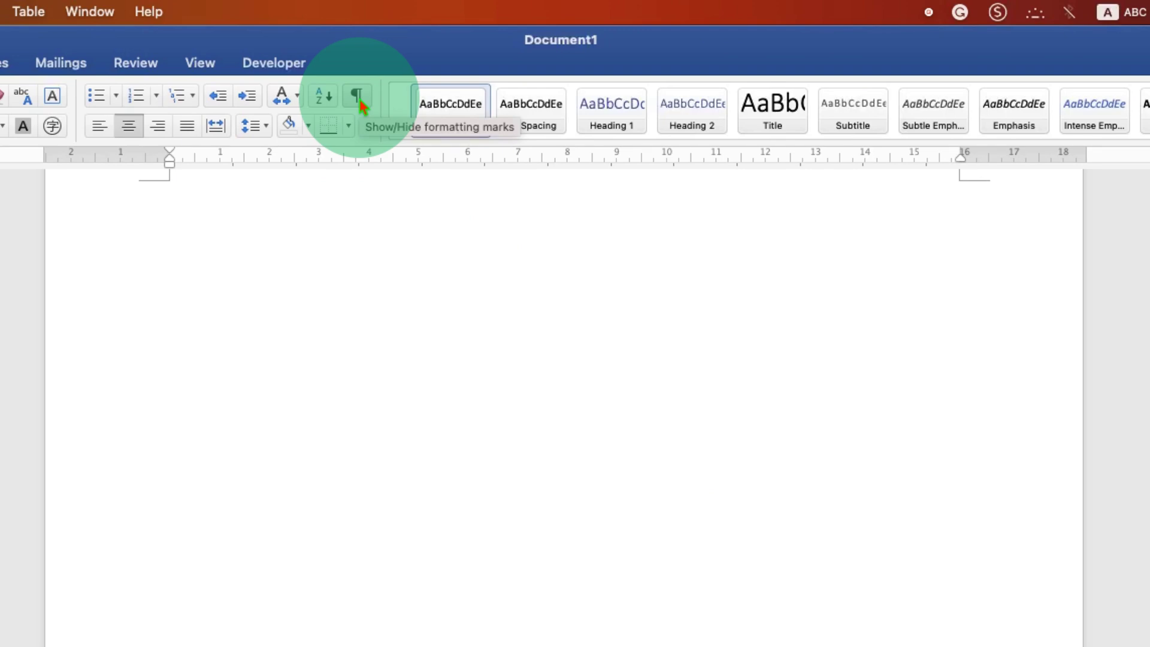
Show formatting marks and zoom out to view all four pages side by side
left_click(363, 106)
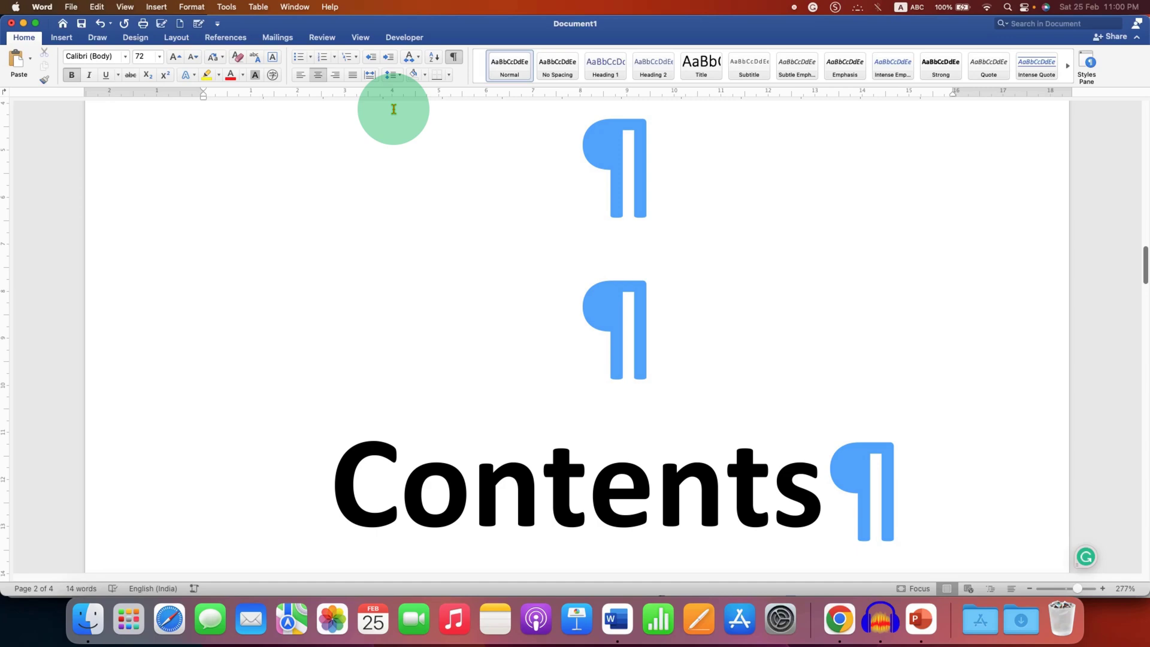
left_click(360, 37)
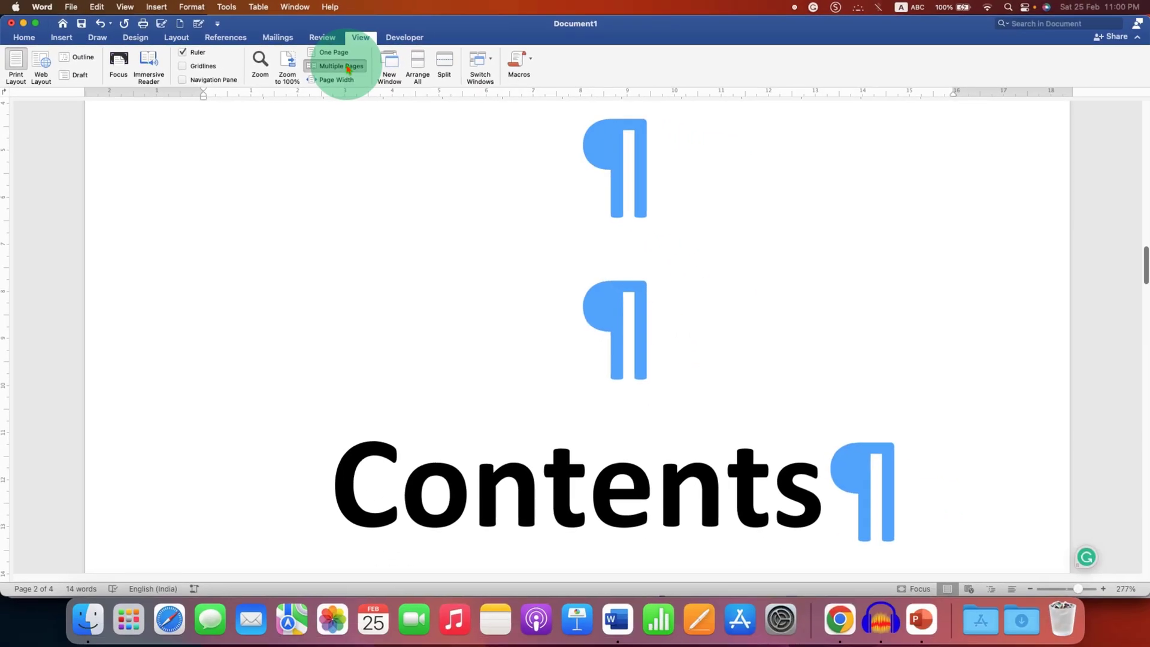
left_click(697, 134)
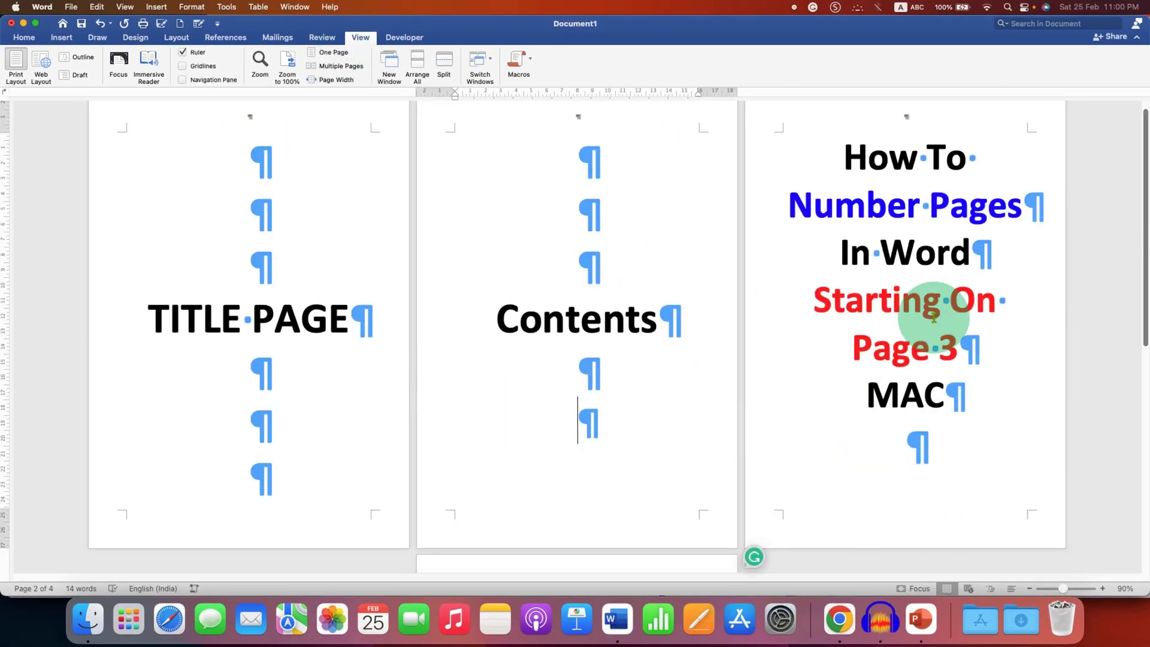
left_click(521, 280)
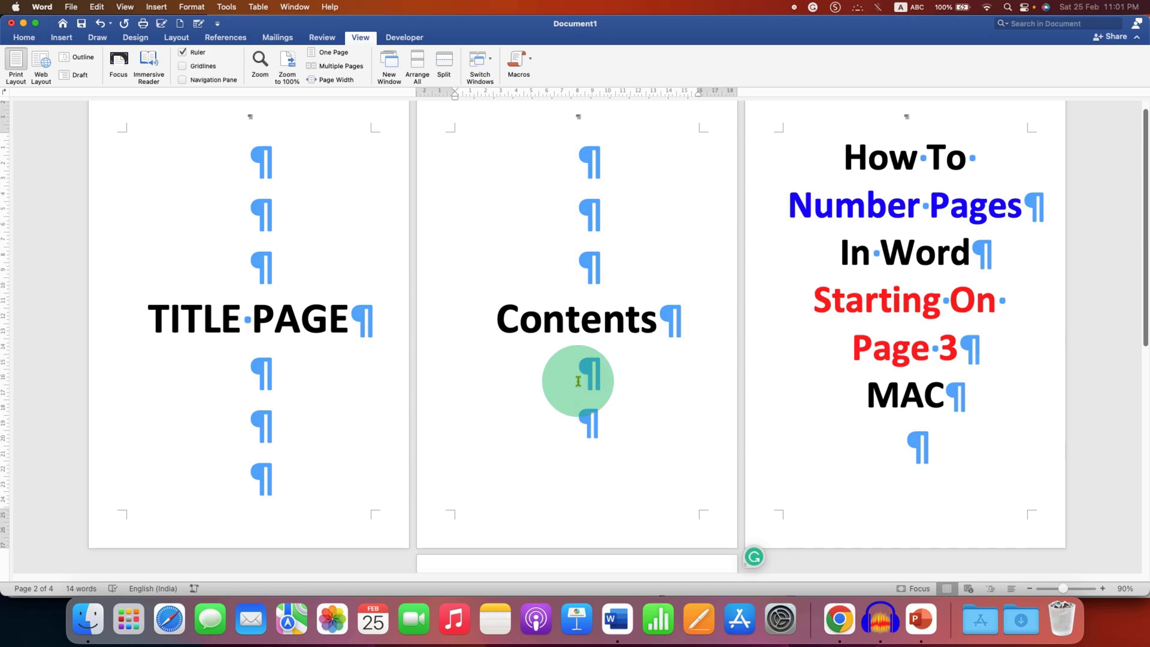
left_click_drag(1060, 588, 1056, 588)
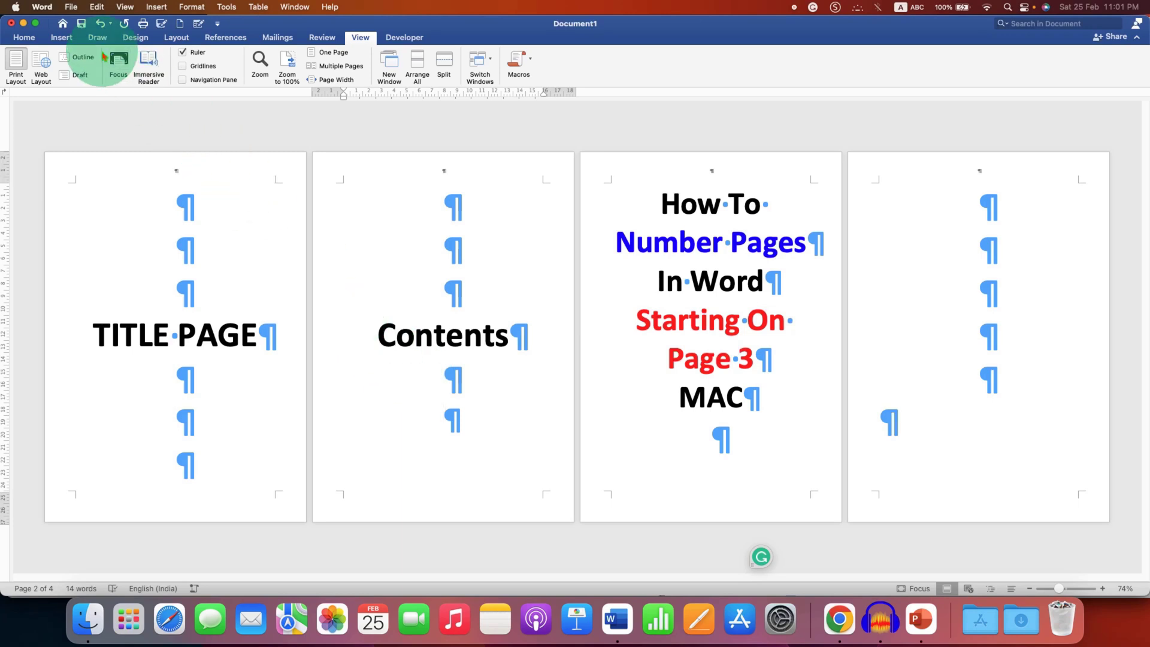
Insert a Next Page section break at the end of the Contents page
left_click(175, 38)
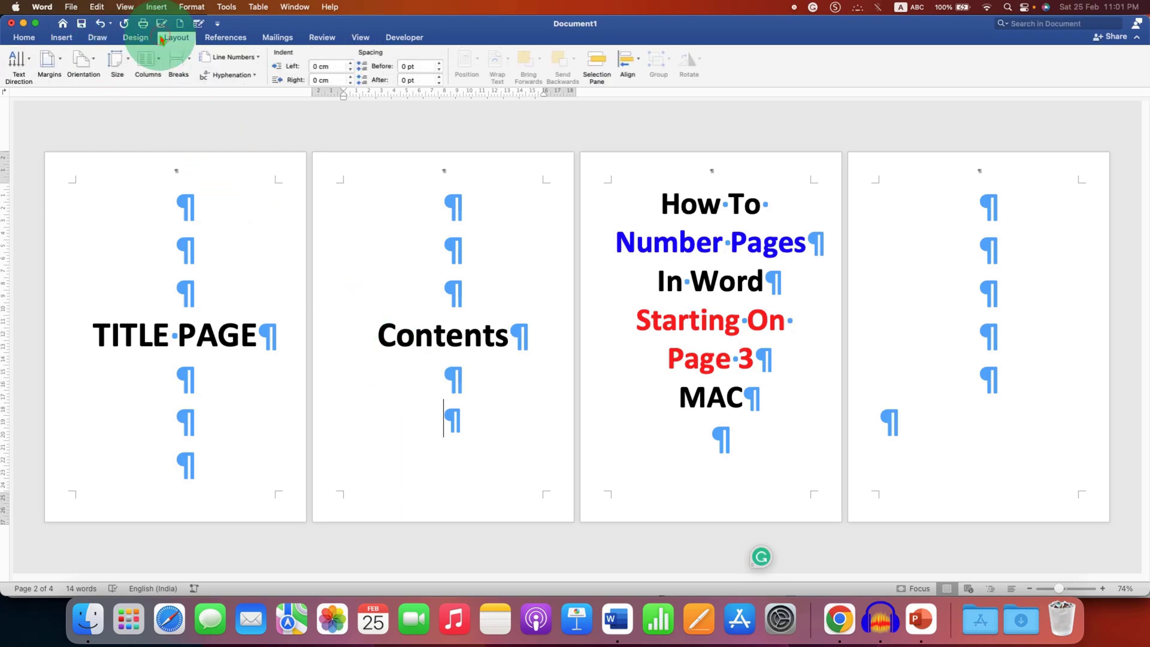
left_click(179, 60)
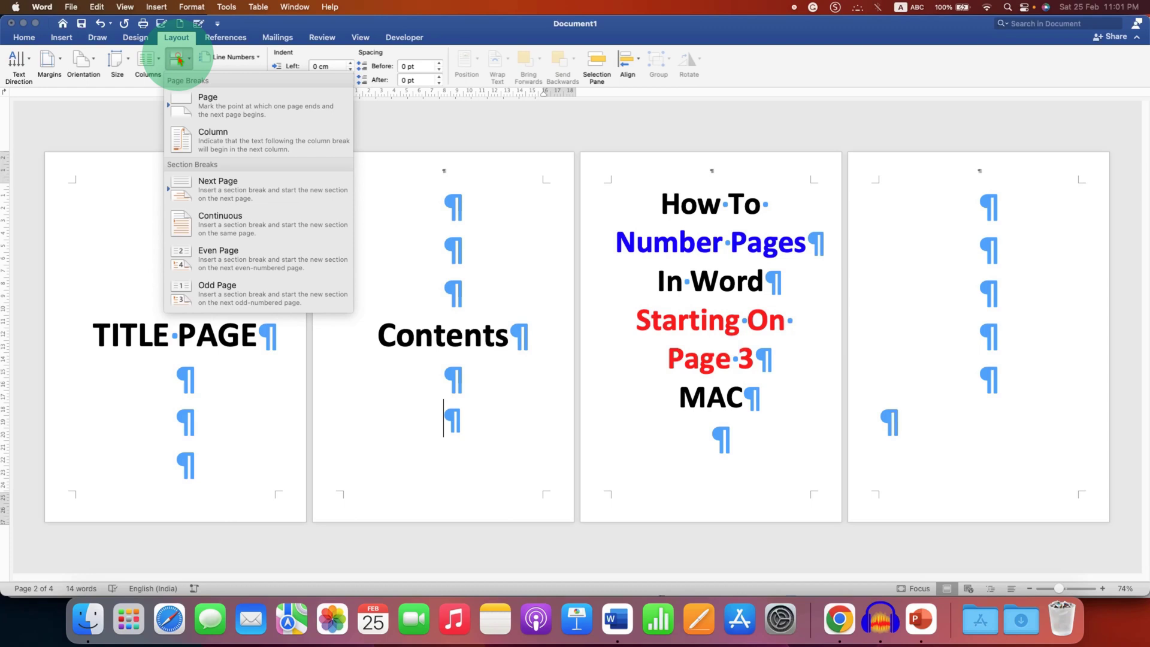
left_click(264, 191)
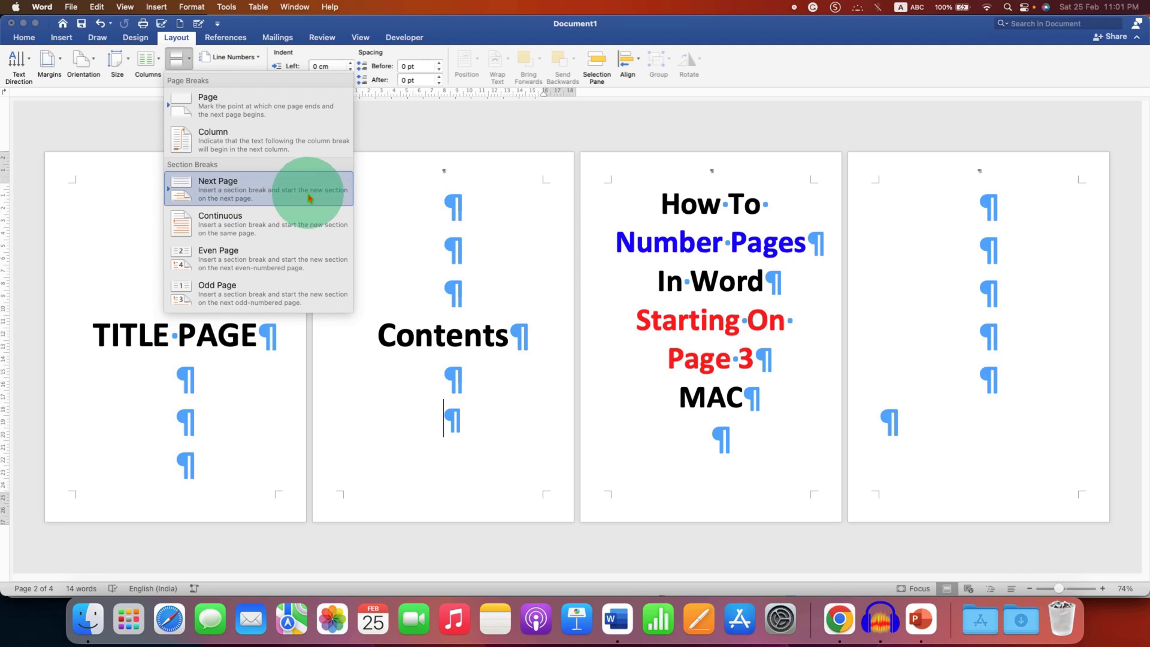
left_click(309, 199)
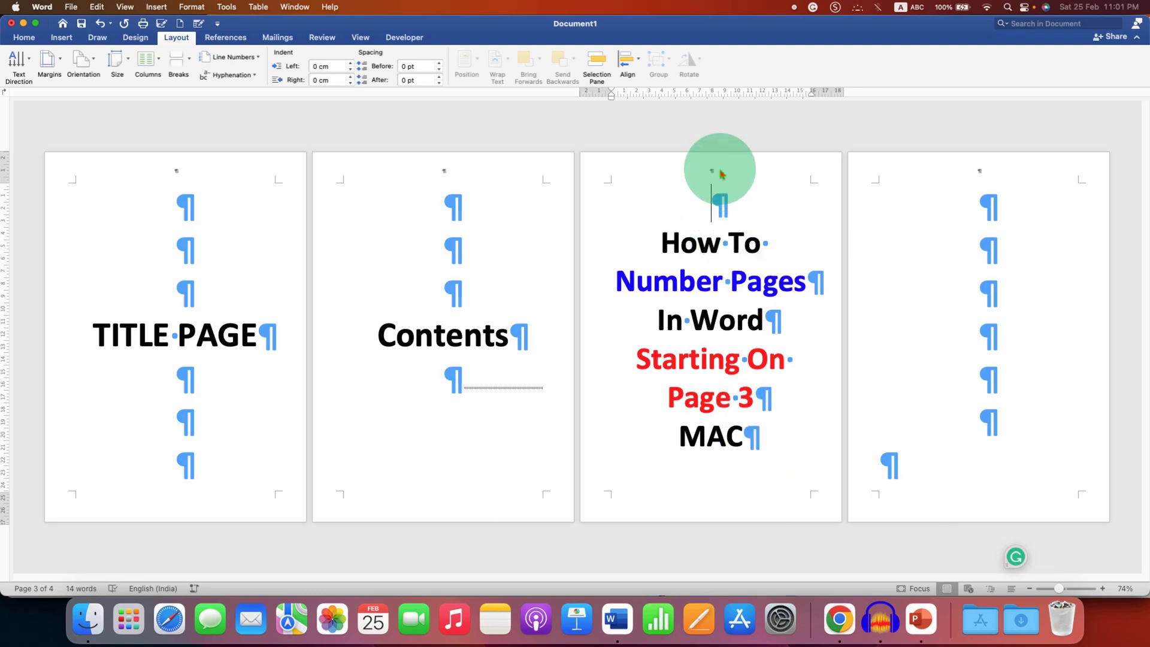
Open the page 3 header and turn off Link to Previous for section 2
double_click(720, 170)
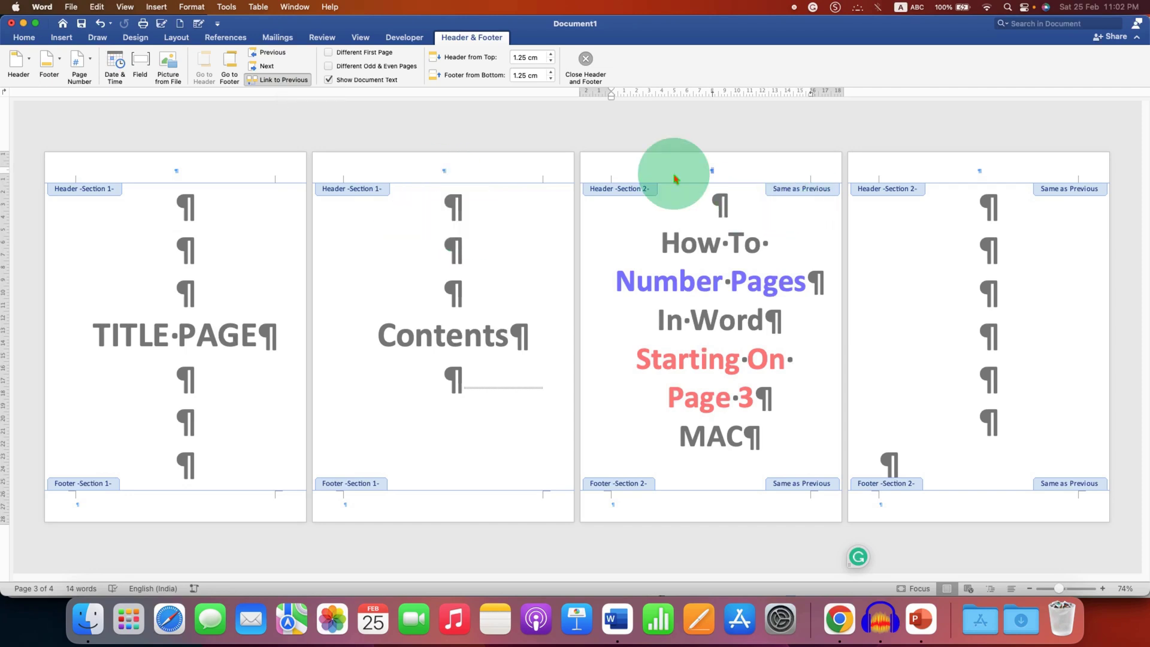
left_click(286, 84)
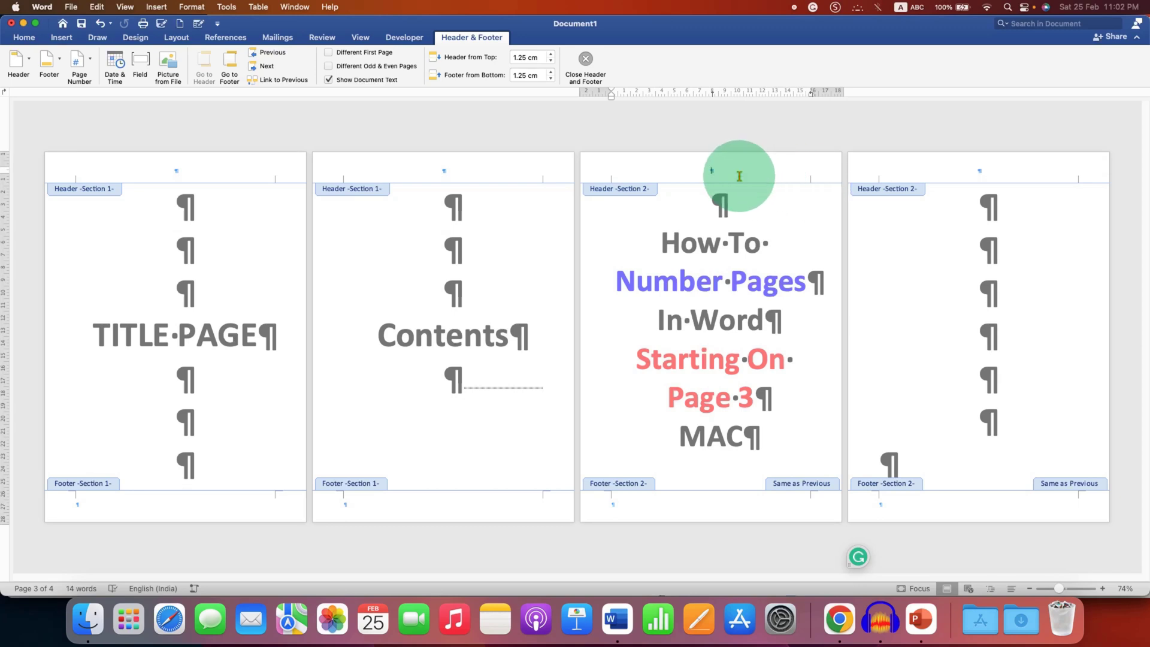
Set up centre-aligned header page numbers in the Page Numbers dialog and reach Format
left_click(61, 38)
left_click(735, 63)
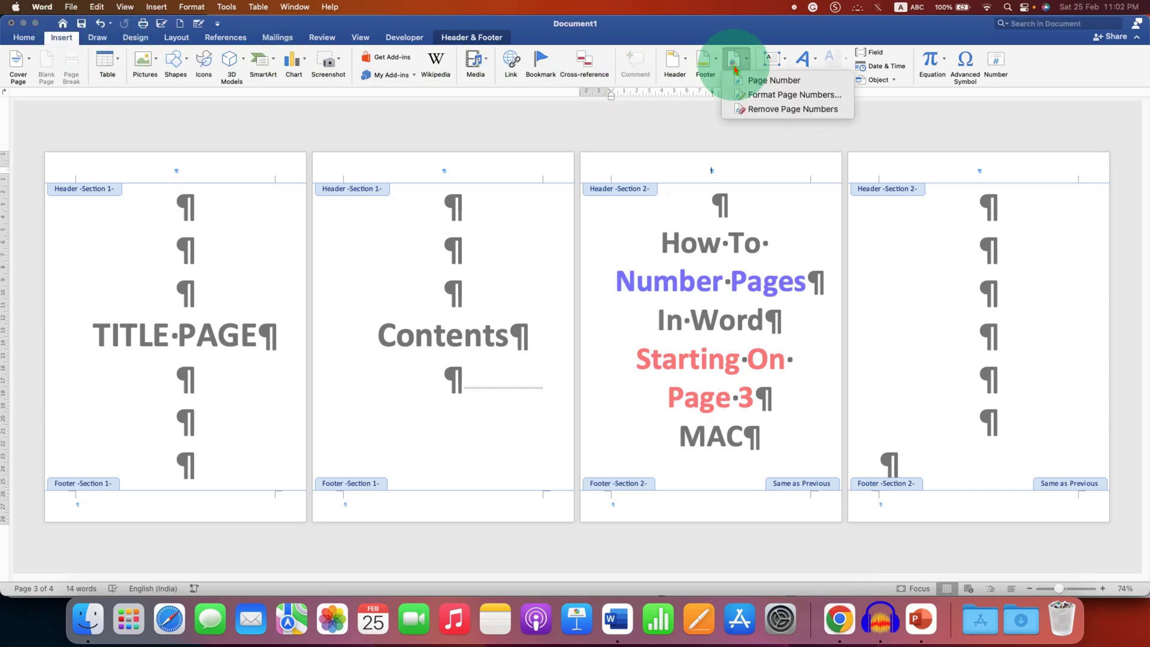
left_click(773, 81)
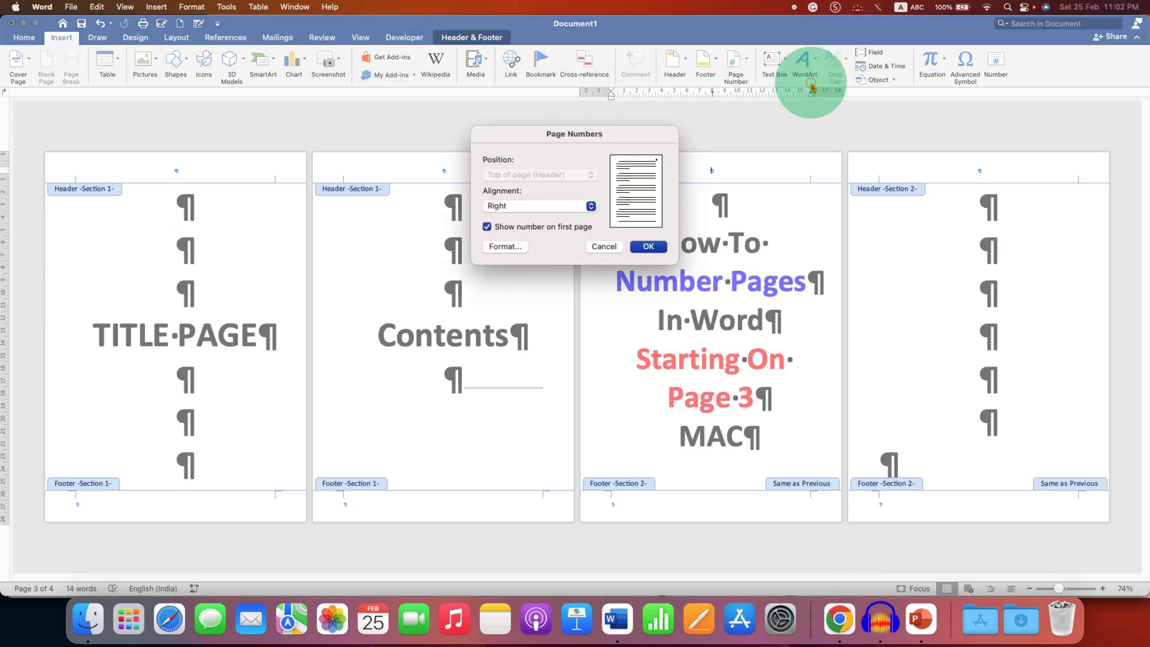
left_click_drag(576, 134, 592, 235)
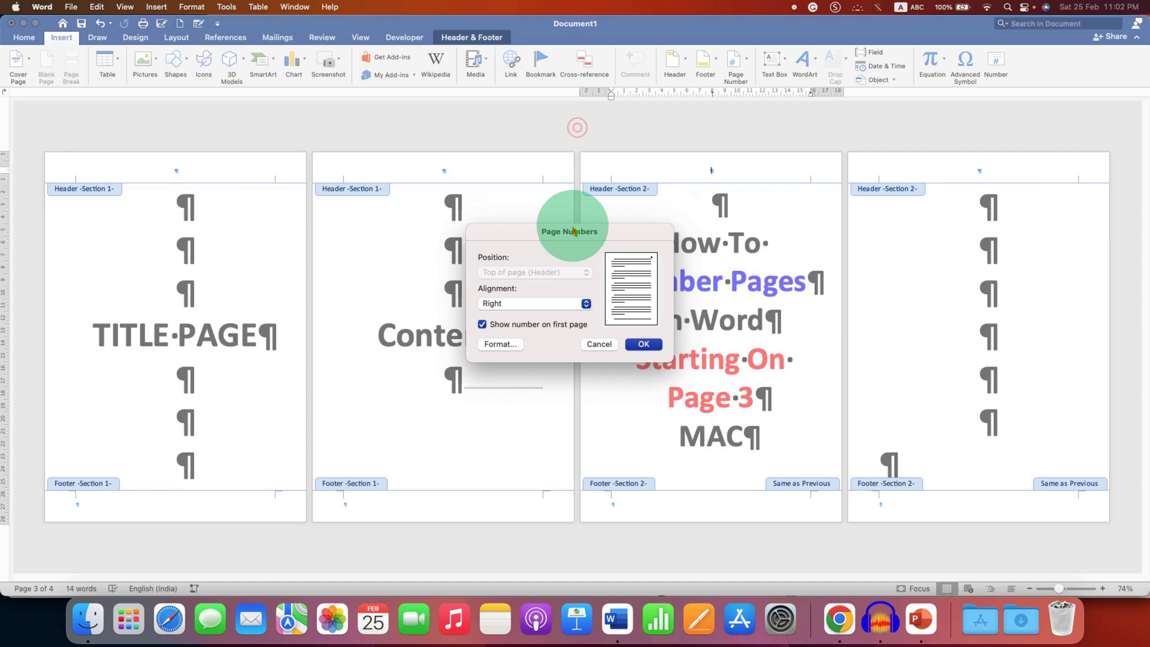
left_click(531, 303)
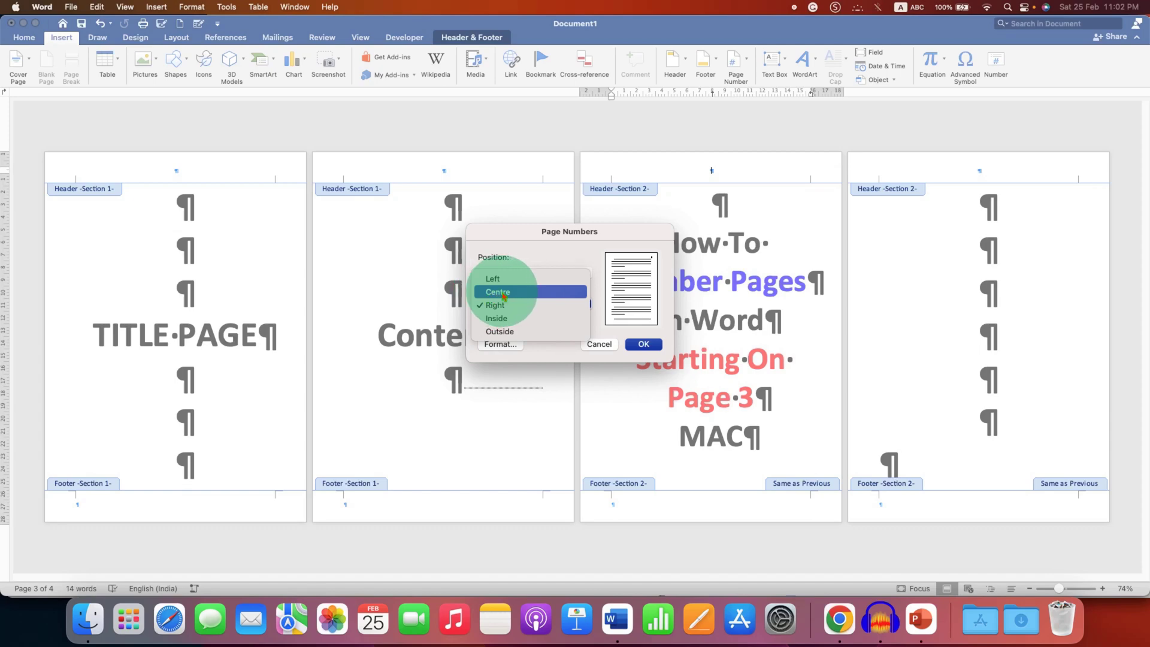
left_click(505, 294)
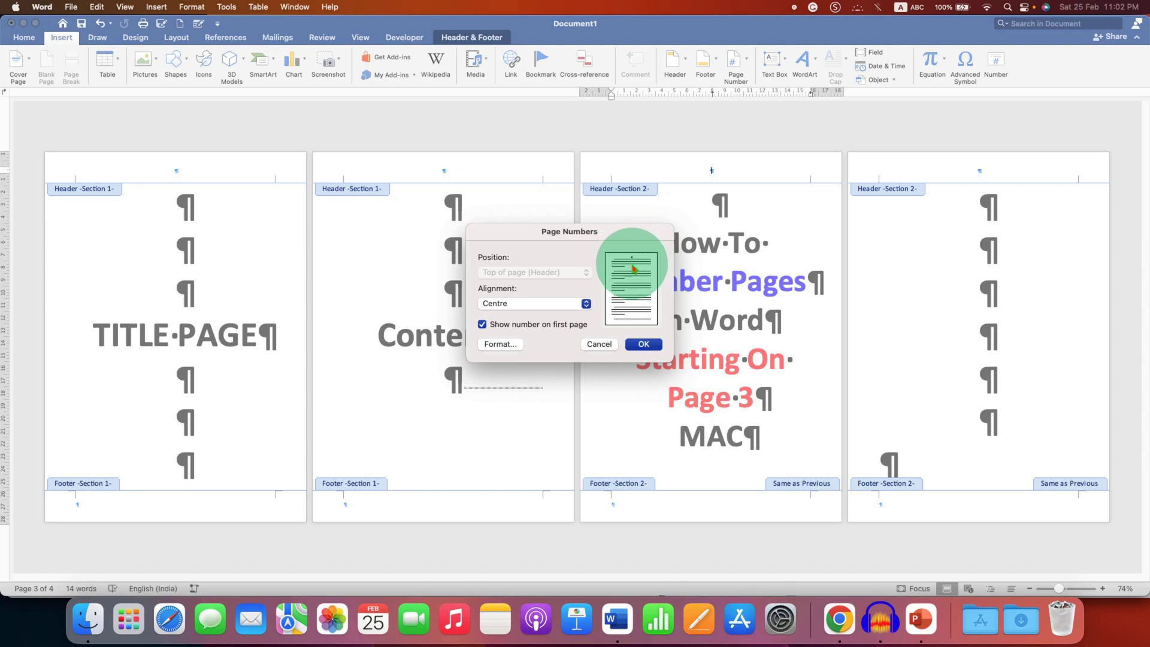
left_click(507, 348)
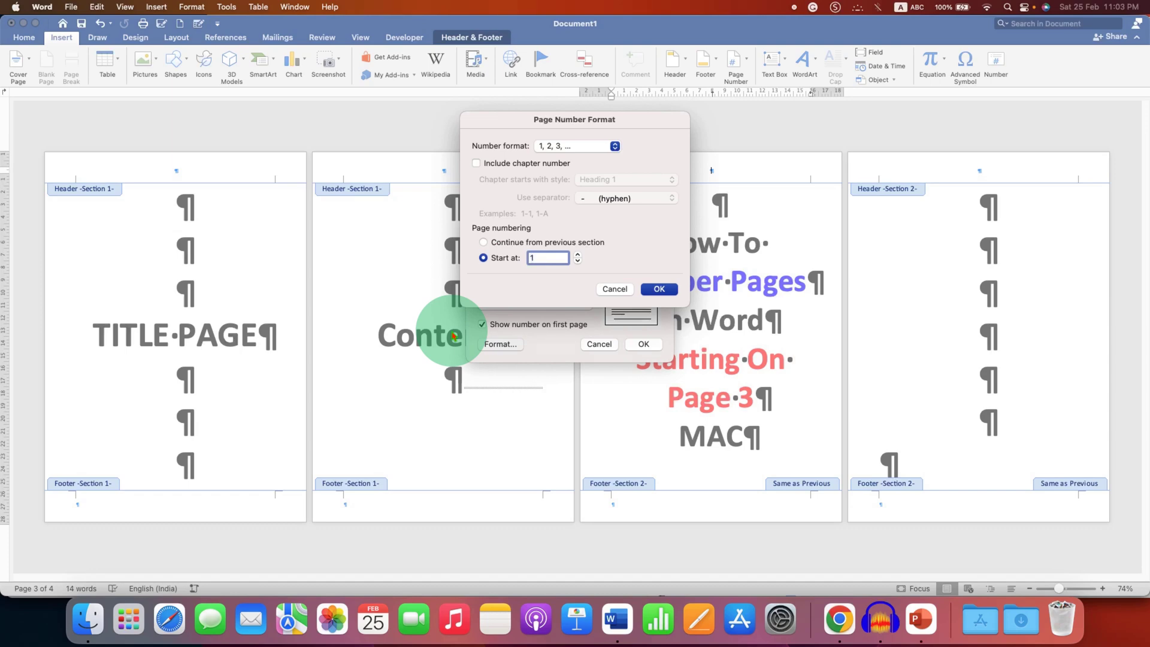
Confirm page numbering starting at 1, exit the header, and hide formatting marks
left_click(667, 289)
left_click(644, 344)
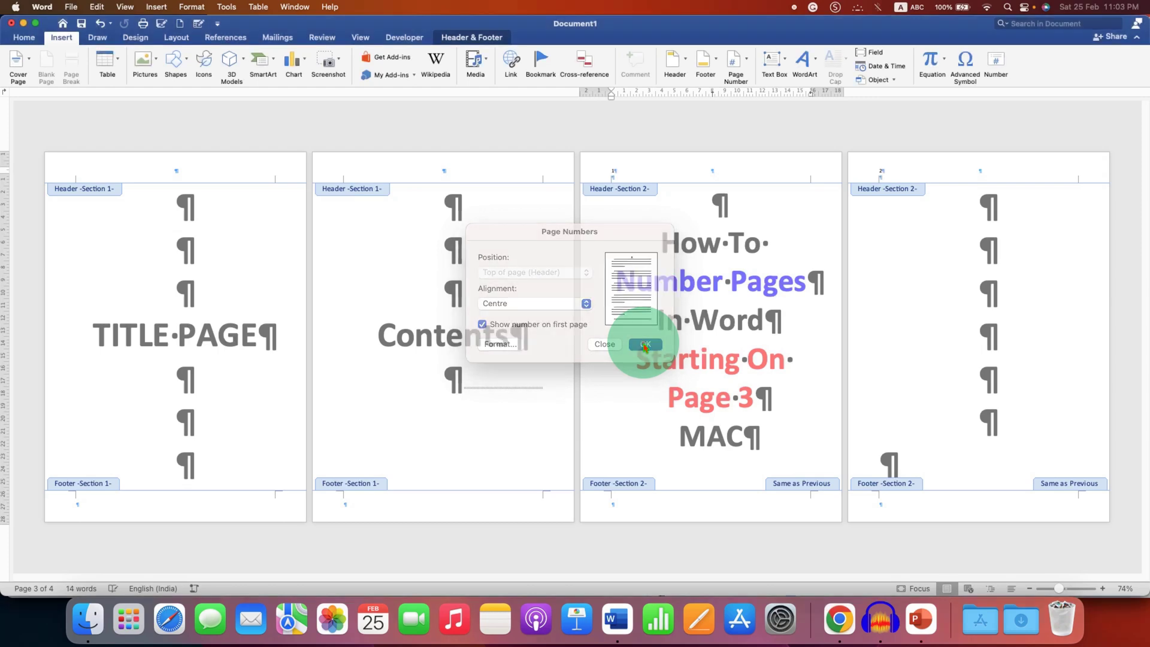
double_click(709, 261)
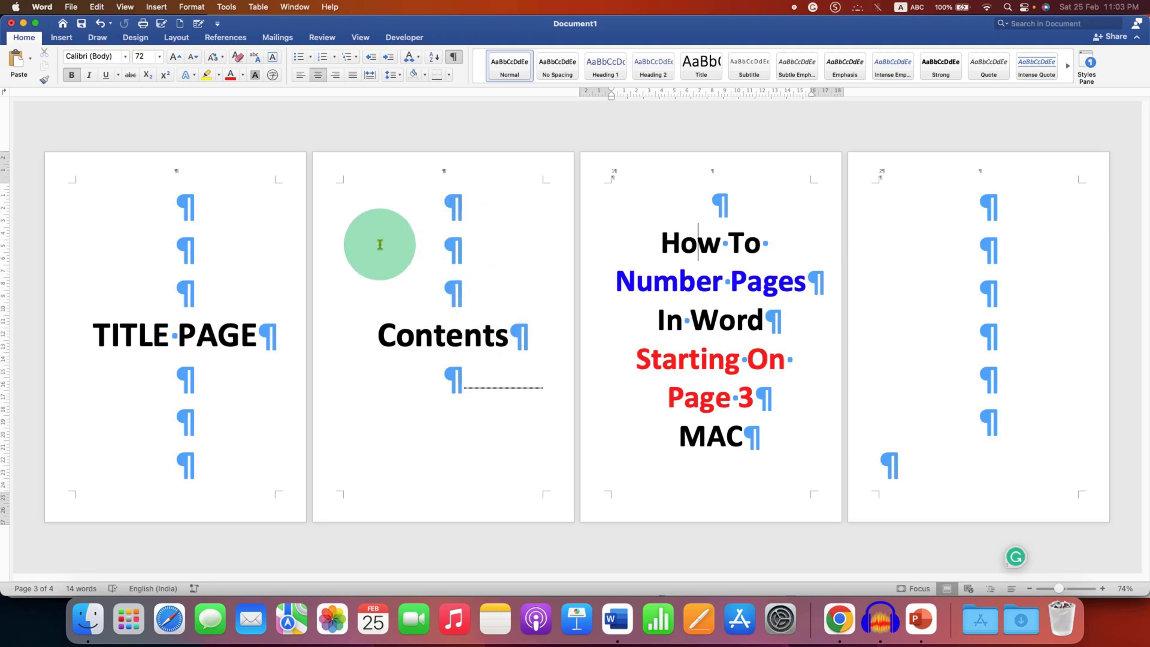
left_click(456, 58)
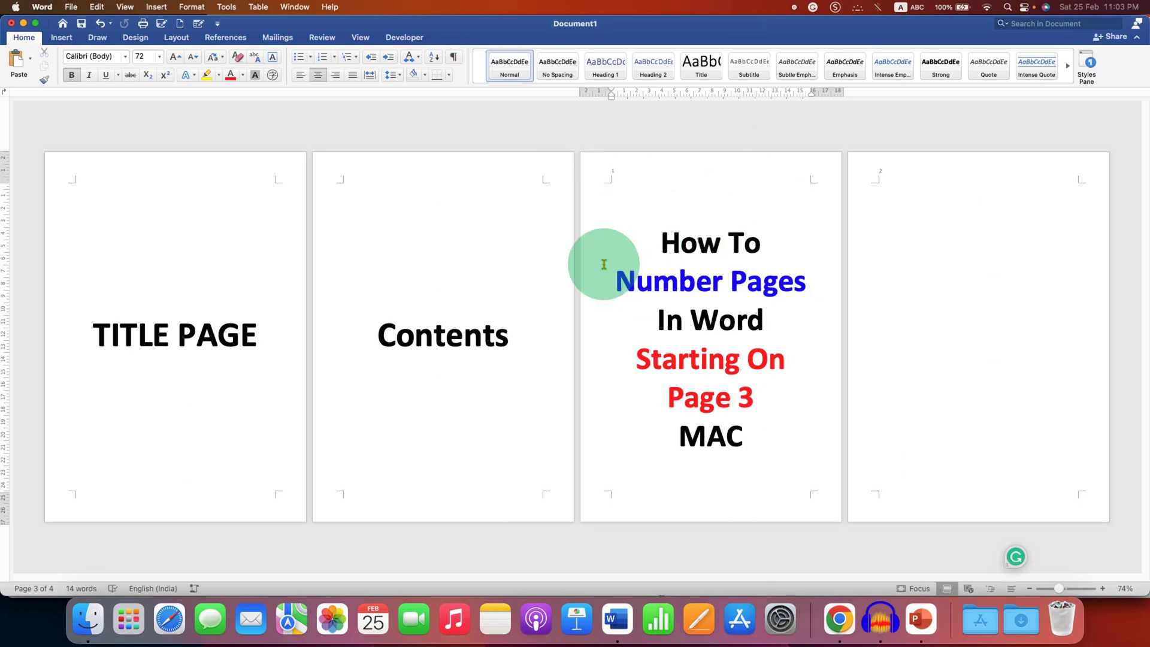
Make the header page number centred, bold and 24 pt
double_click(644, 172)
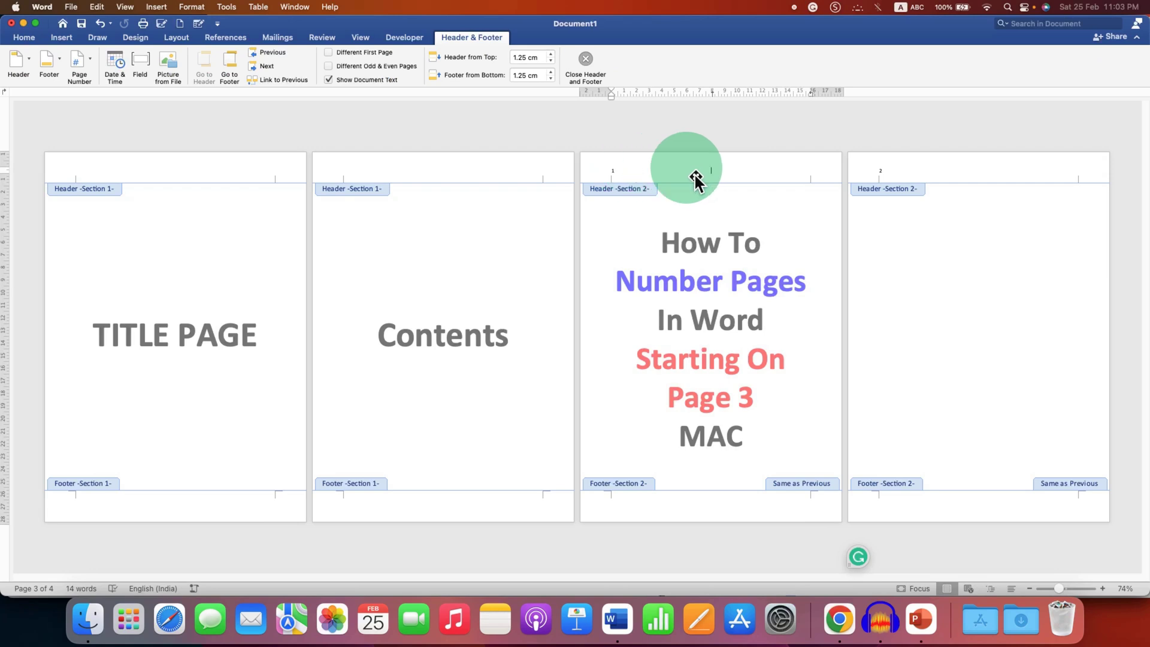
key("super+a")
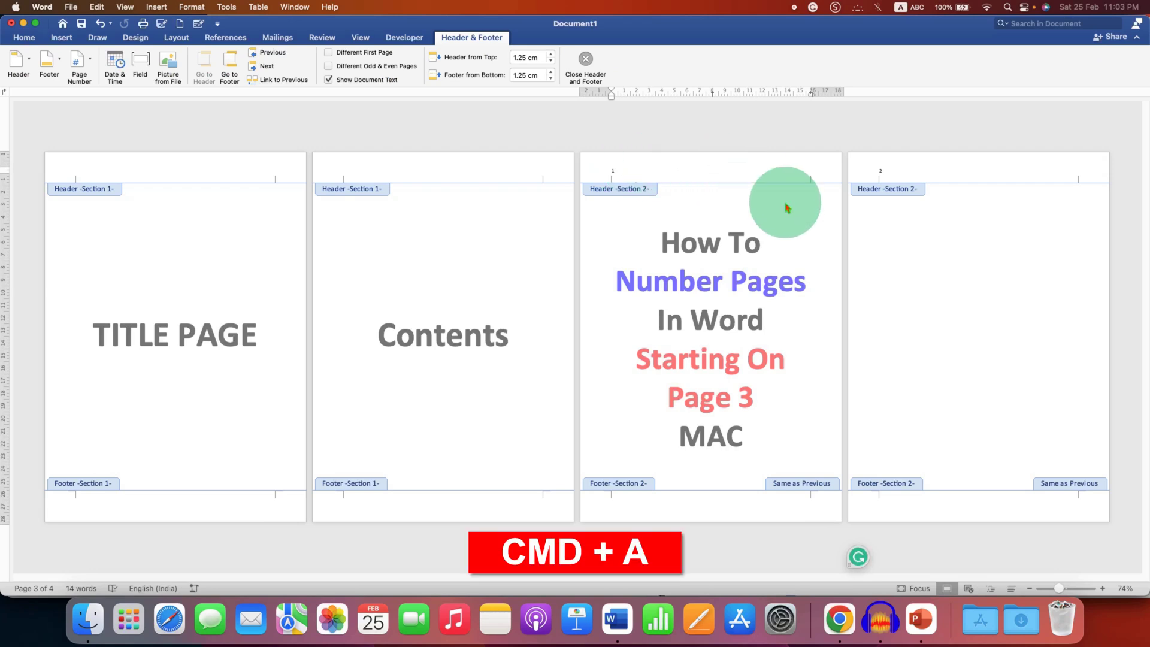
left_click(25, 38)
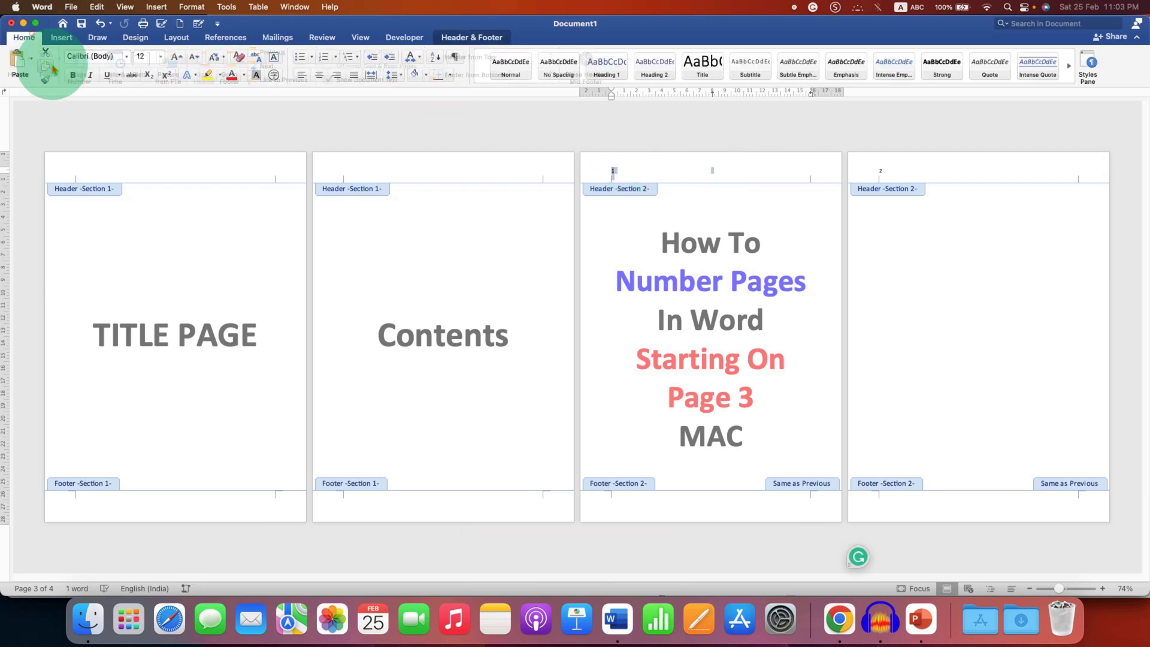
left_click(324, 80)
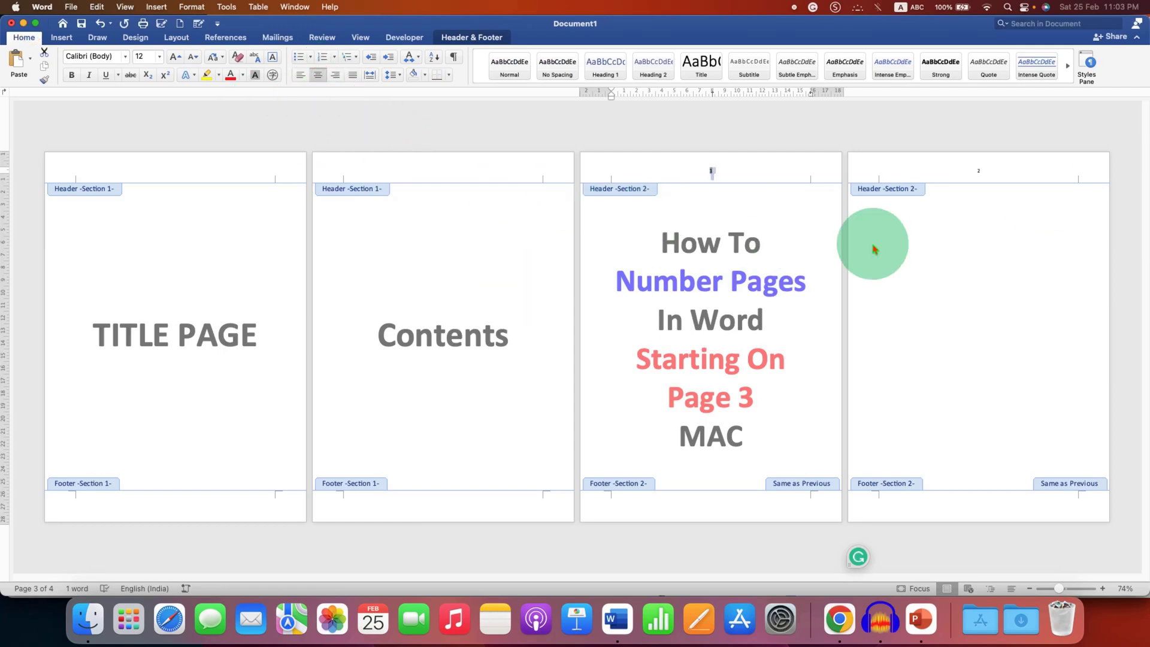
left_click(74, 76)
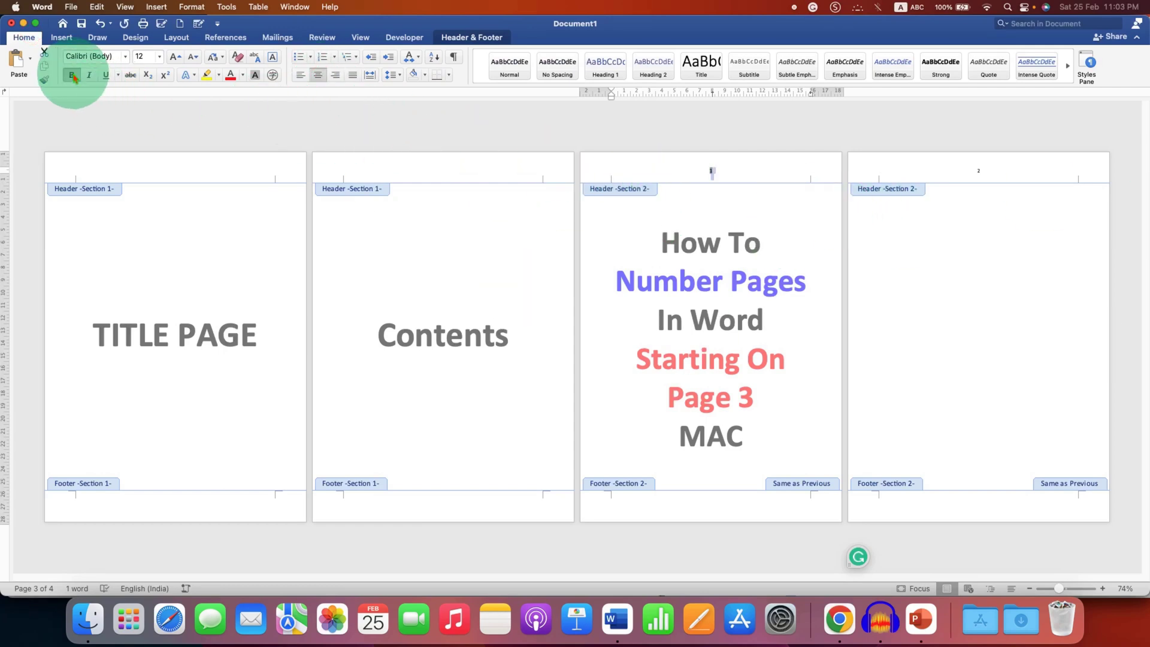
left_click(159, 56)
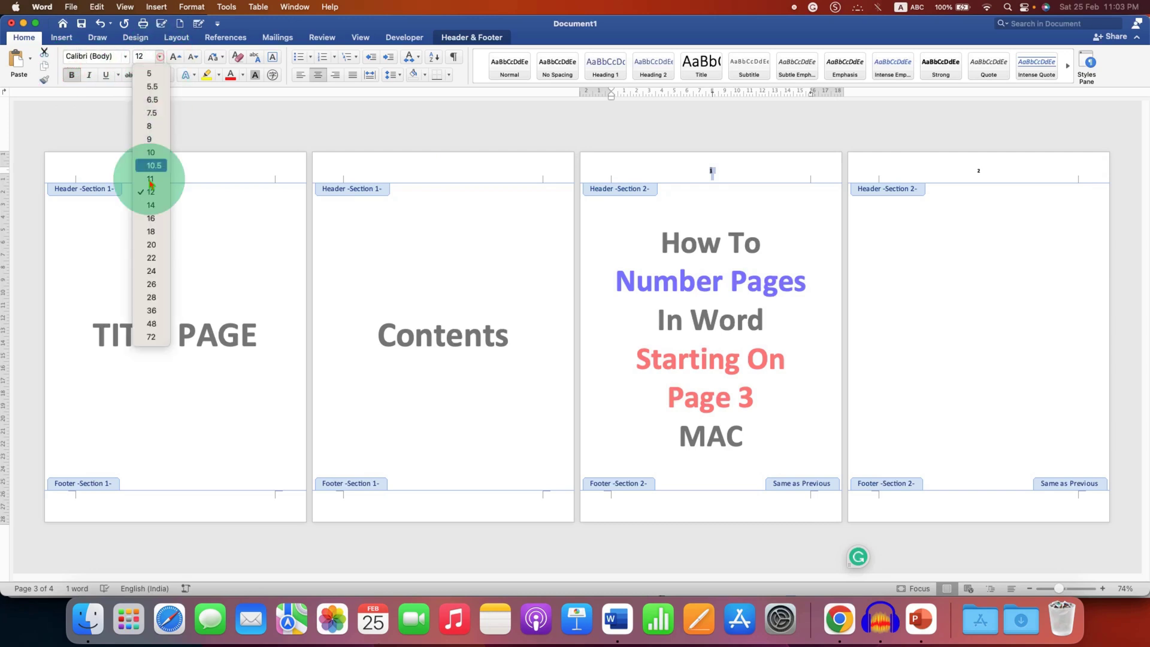
left_click(151, 232)
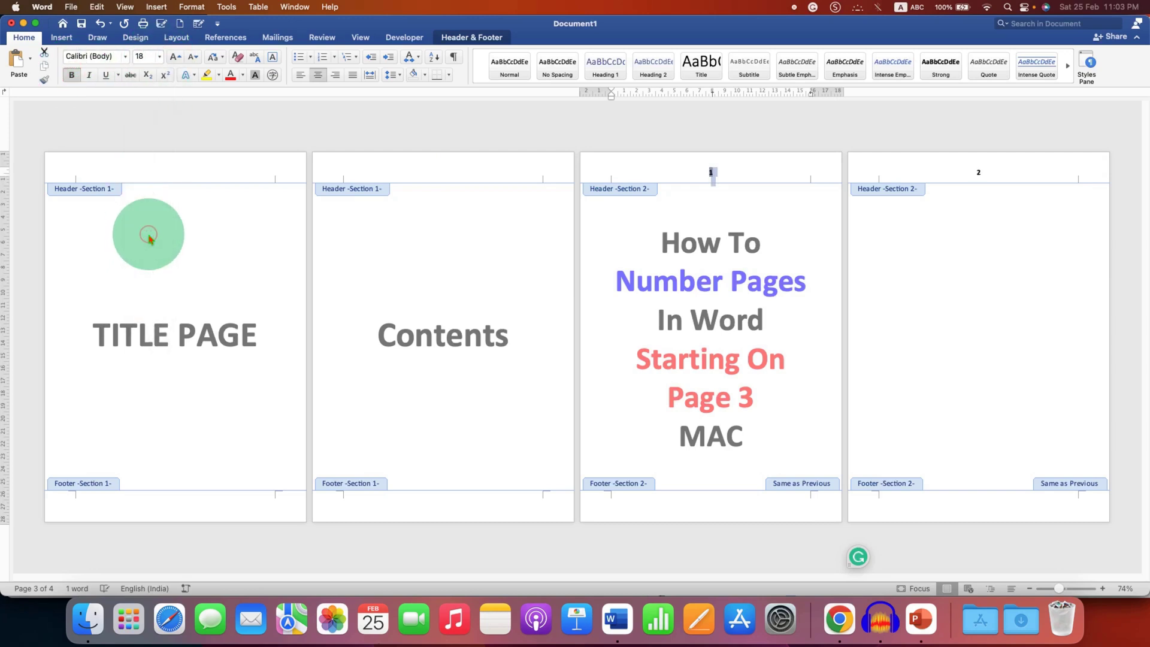
double_click(175, 56)
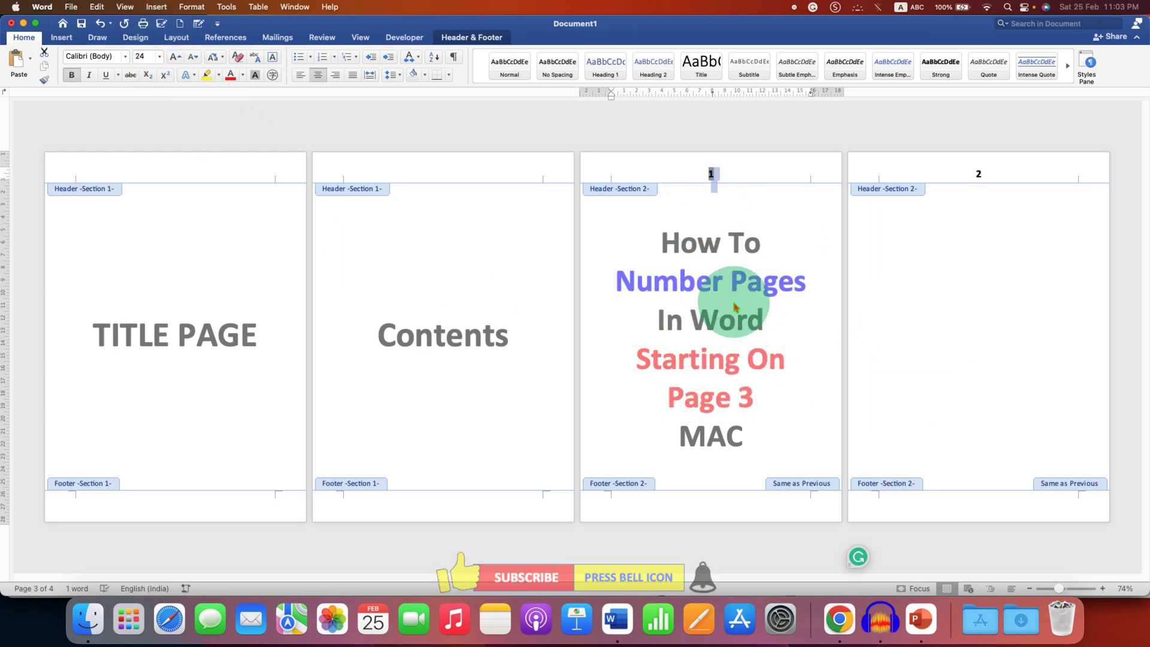
Return to the body text, leaving pages 3 and 4 numbered 1 and 2
double_click(736, 323)
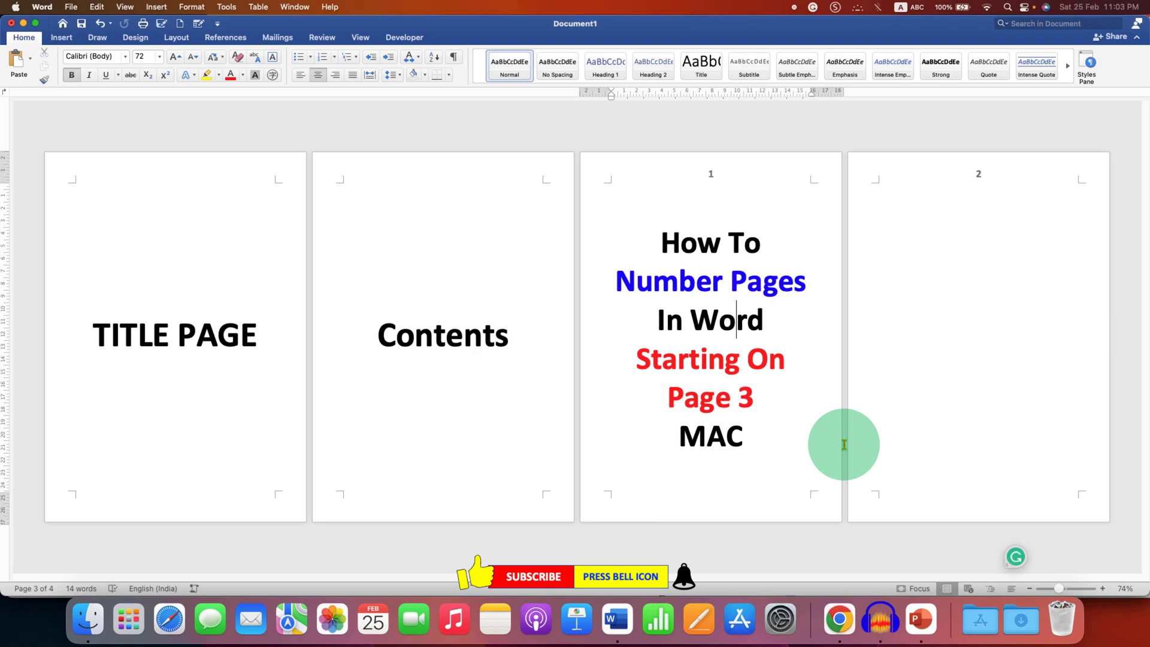